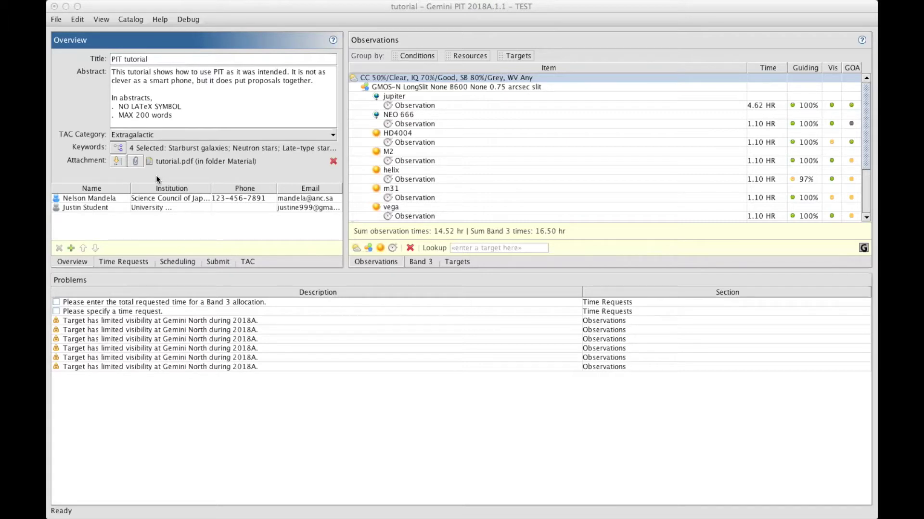
Step: In the time requests, review the proposal types under Other Proposal Types and return the proposal class to Queue Observing at Gemini
left_click(123, 261)
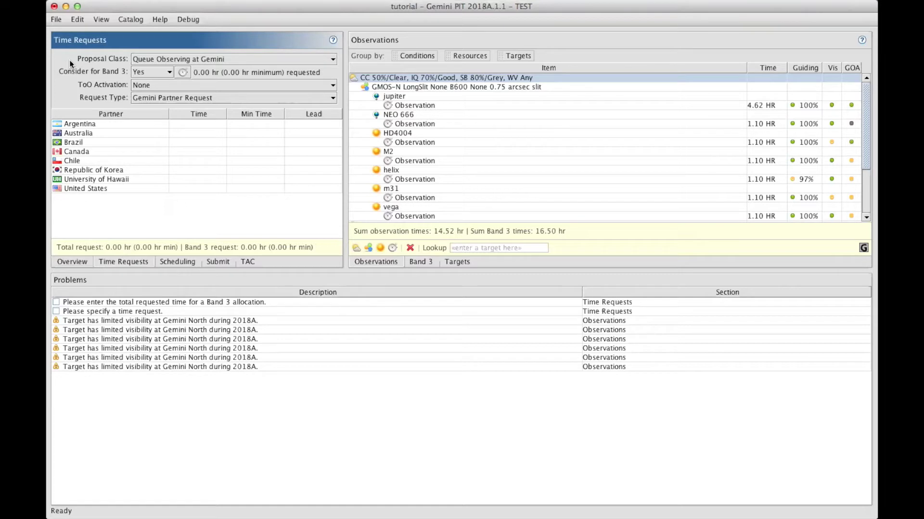
left_click(148, 59)
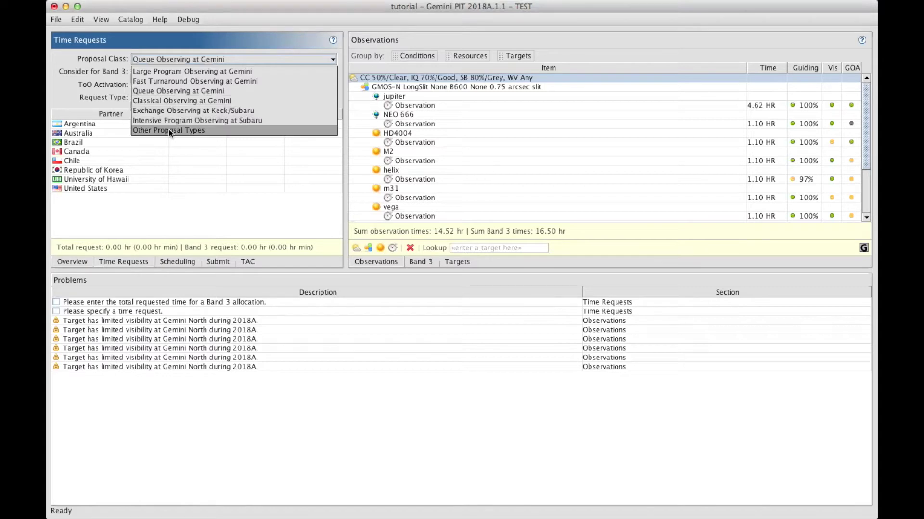
left_click(169, 130)
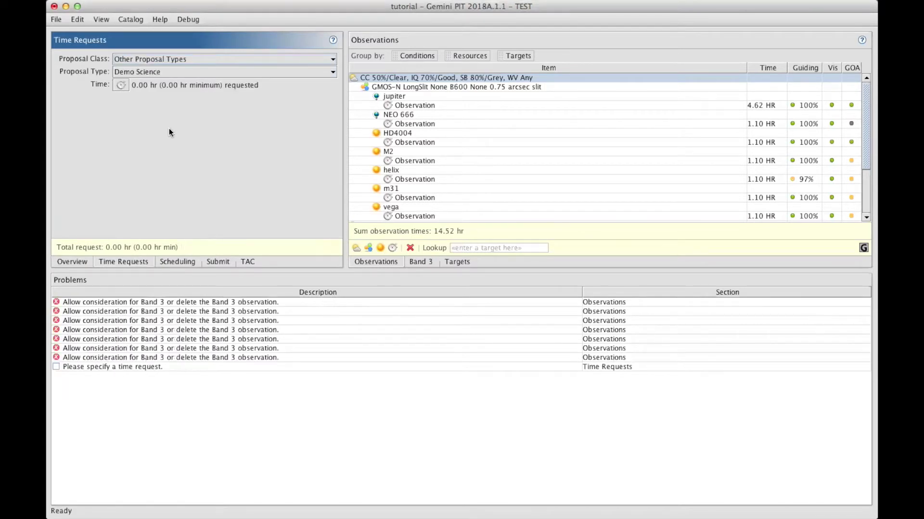
left_click(161, 71)
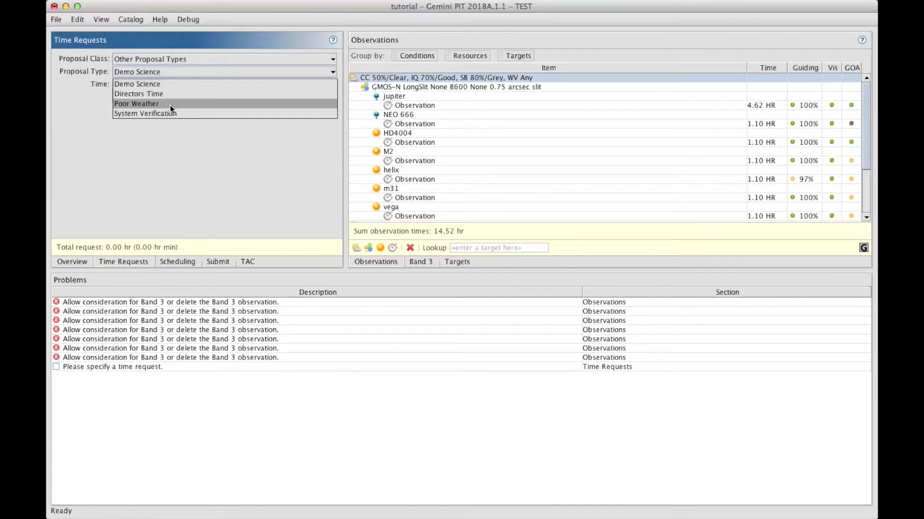
left_click(175, 58)
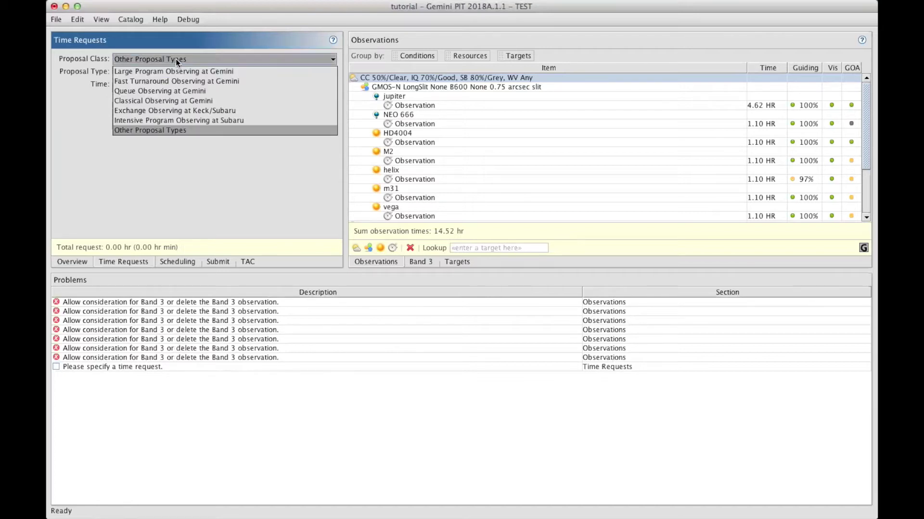
left_click(167, 91)
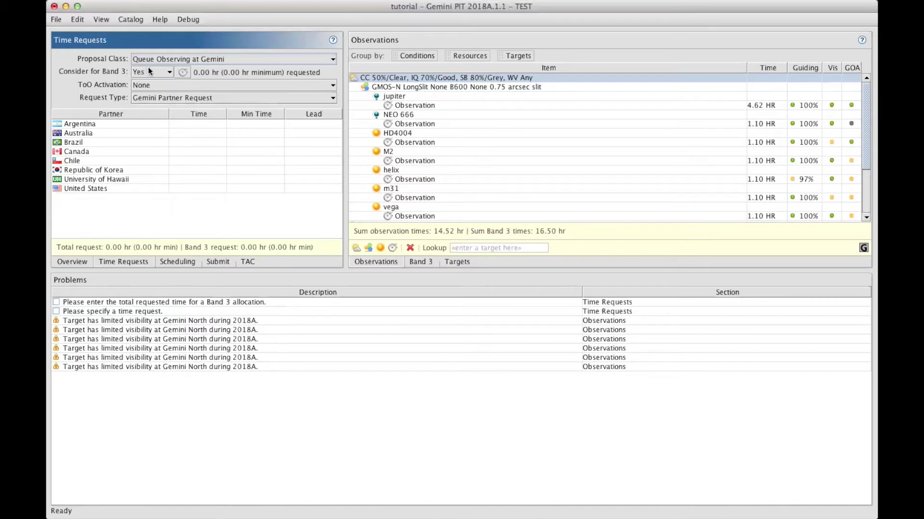
Step: Keep Band 3 consideration at Yes and set the requested Band 3 time to 11 hr
left_click(168, 74)
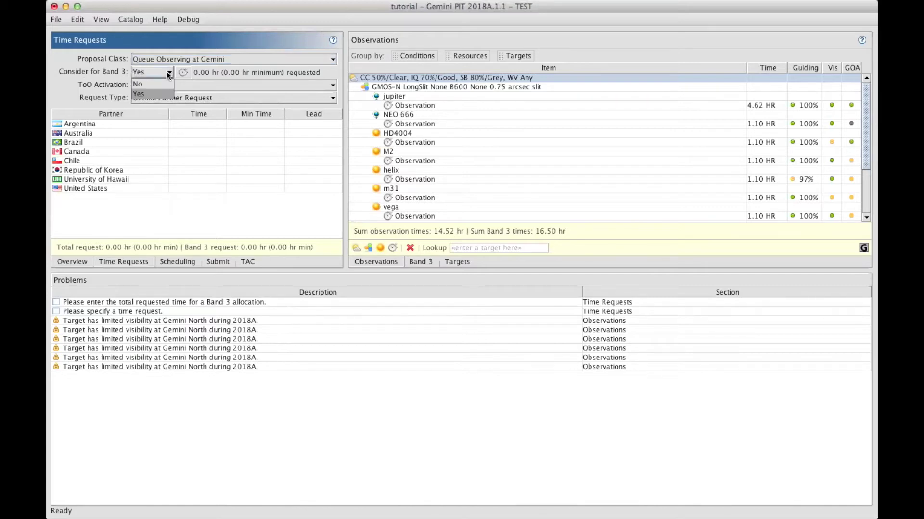
left_click(168, 73)
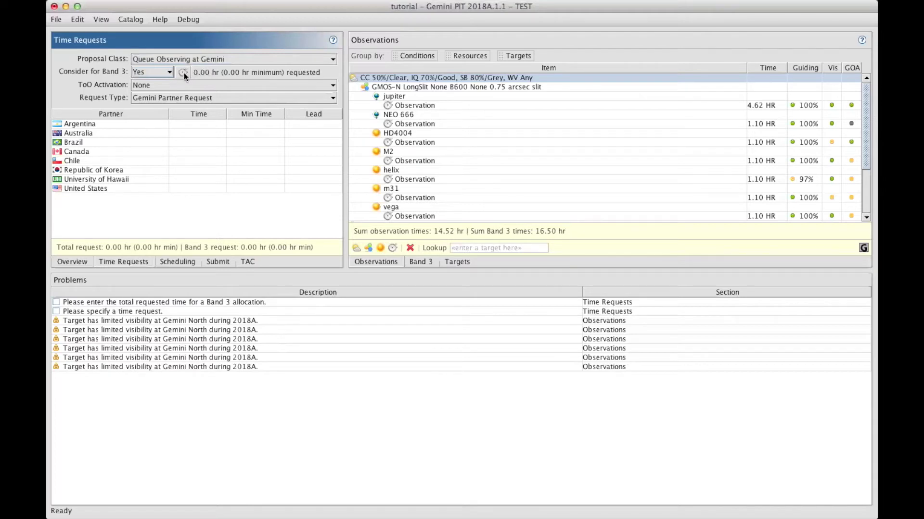
left_click(184, 72)
left_click_drag(175, 38, 180, 91)
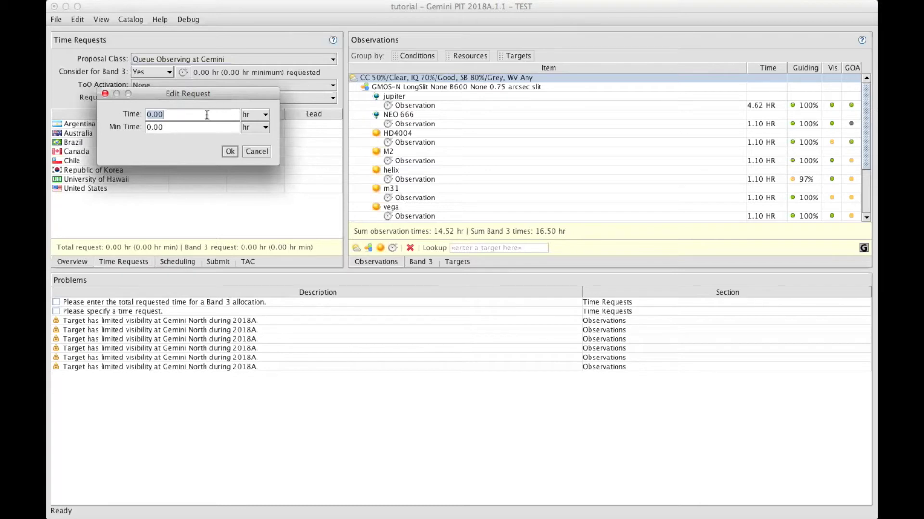
type("11")
left_click(229, 151)
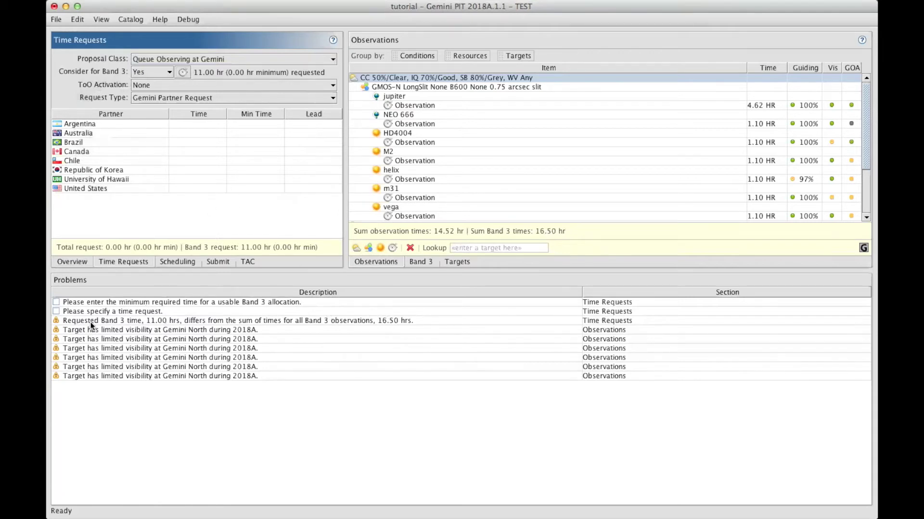
Step: Set both the requested time and the minimum time for the Band 3 allocation to 16.50 hr
left_click(183, 72)
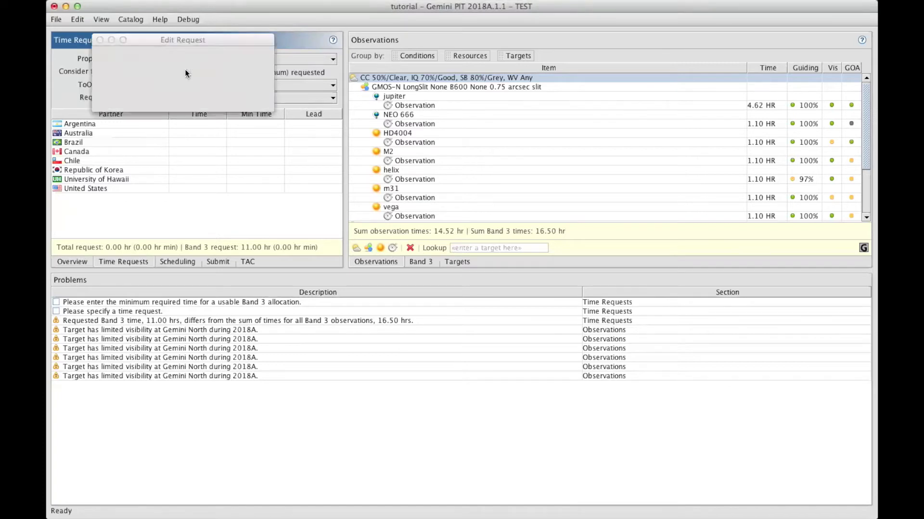
type("15.6à")
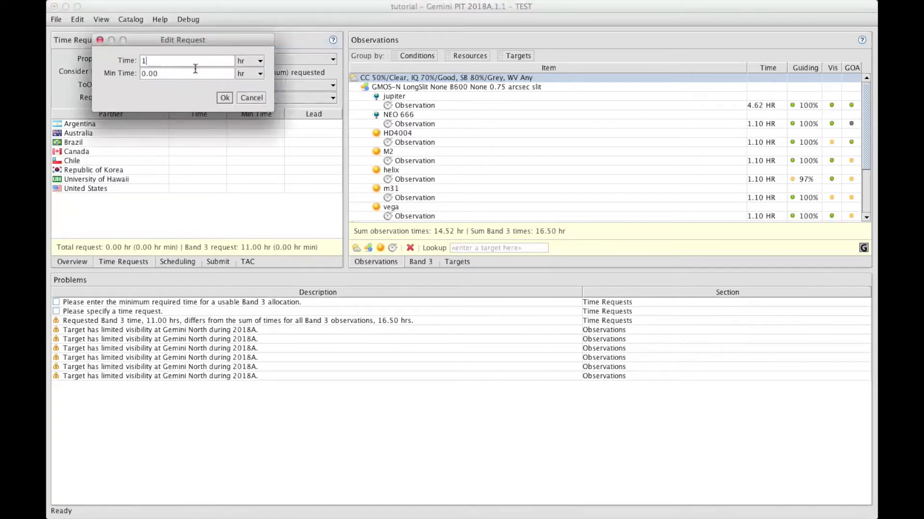
key("BackSpace")
key("BackSpace")
key("BackSpace")
key("BackSpace")
type("6.5")
key("Tab")
type("11")
left_click(176, 59)
left_click(178, 73)
left_click_drag(173, 73, 139, 73)
type("16.50")
left_click(223, 98)
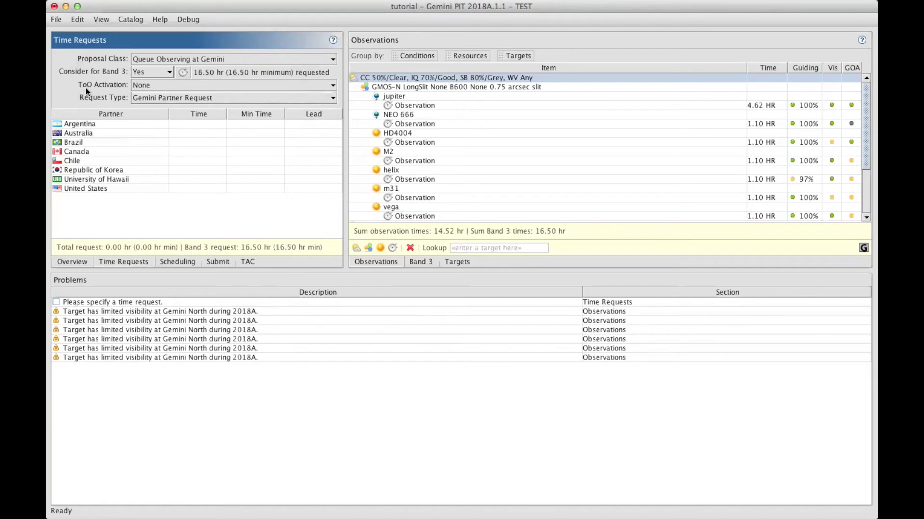
Step: Keep ToO Activation at None and try the CFH, Keck and Japanese exchange request types before returning to Gemini Partner Request
left_click(147, 86)
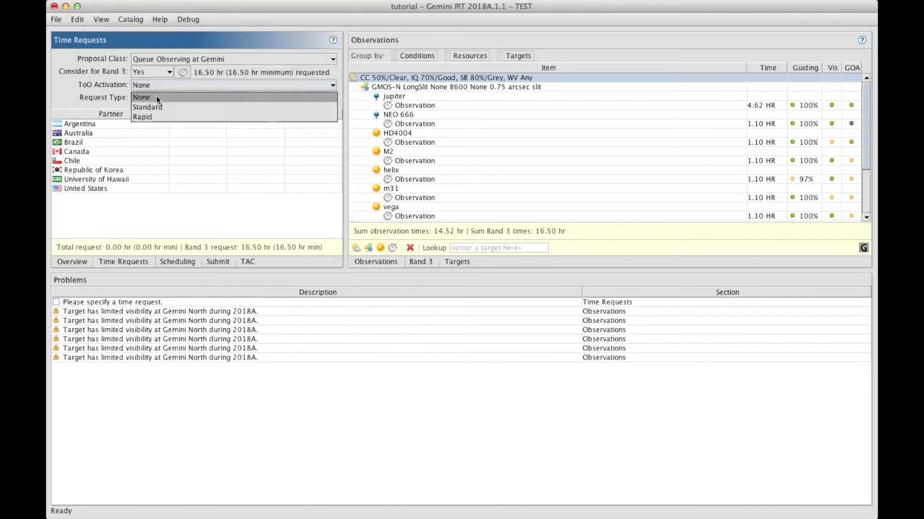
left_click(156, 96)
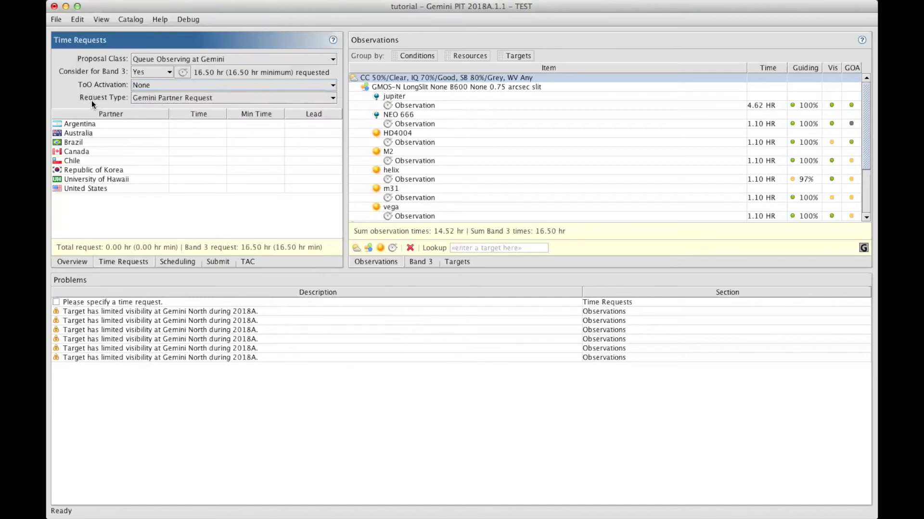
left_click(169, 98)
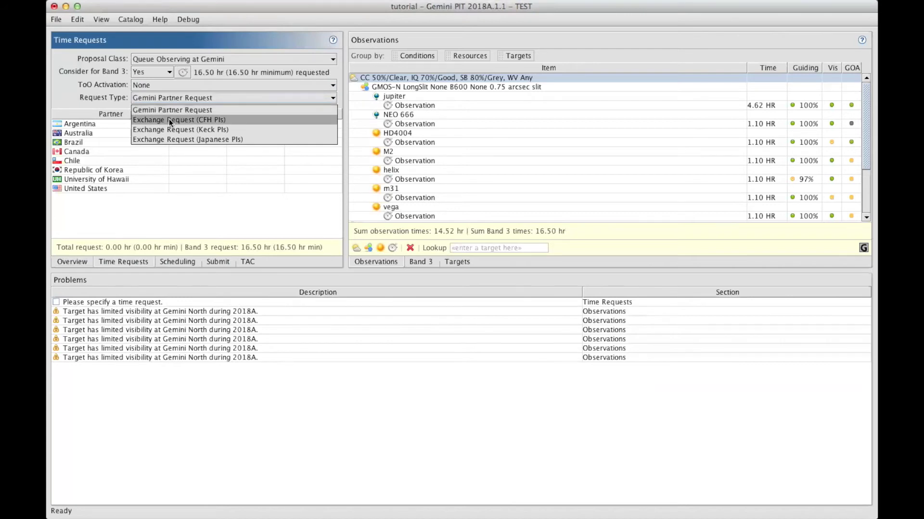
left_click(168, 119)
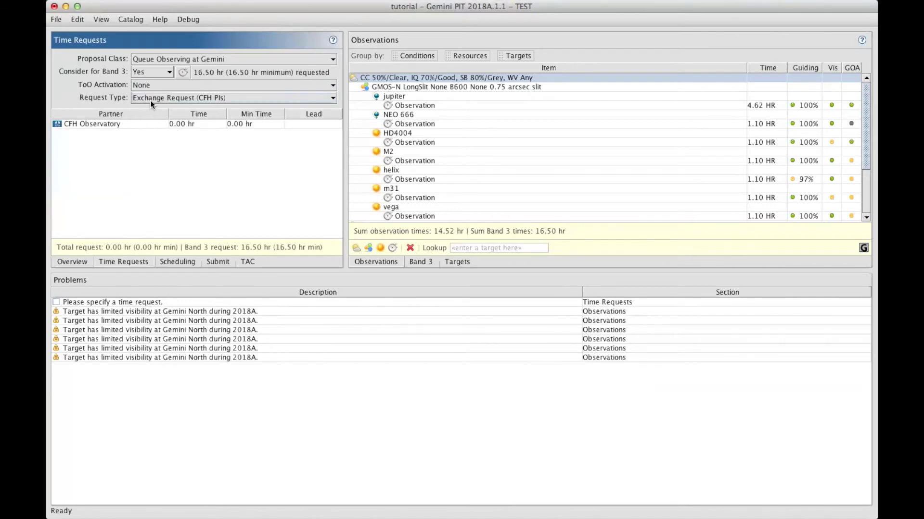
left_click(150, 100)
left_click(159, 130)
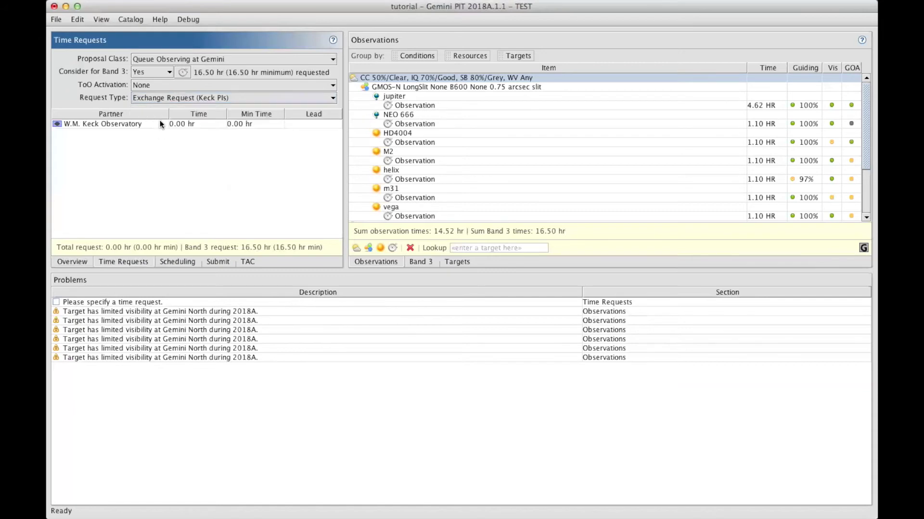
left_click(159, 100)
left_click(163, 138)
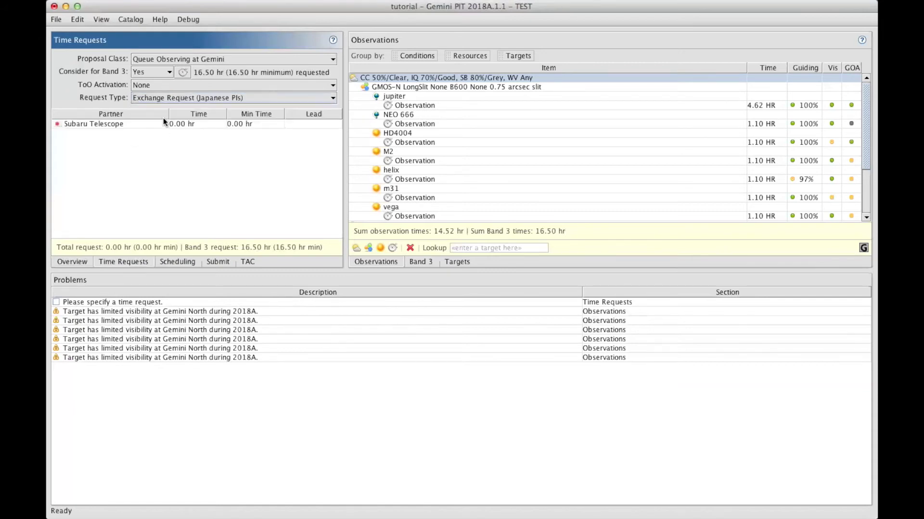
left_click(157, 99)
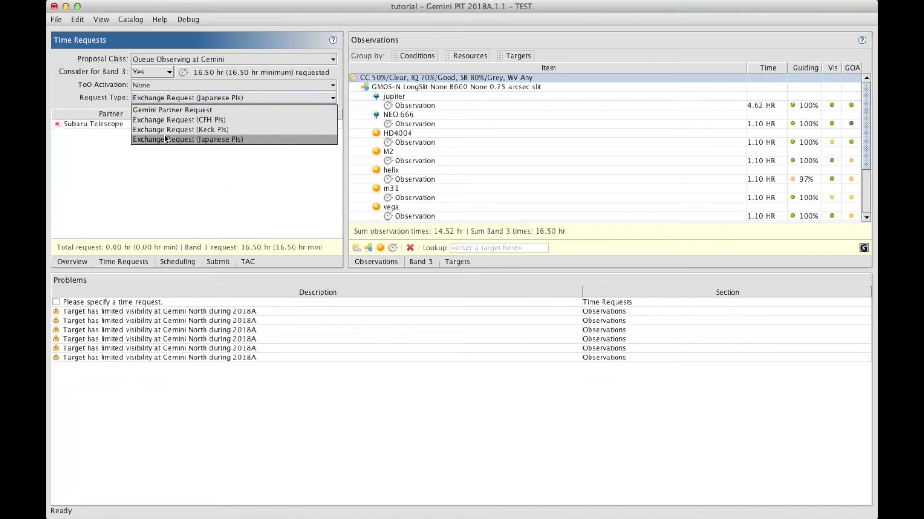
left_click(160, 110)
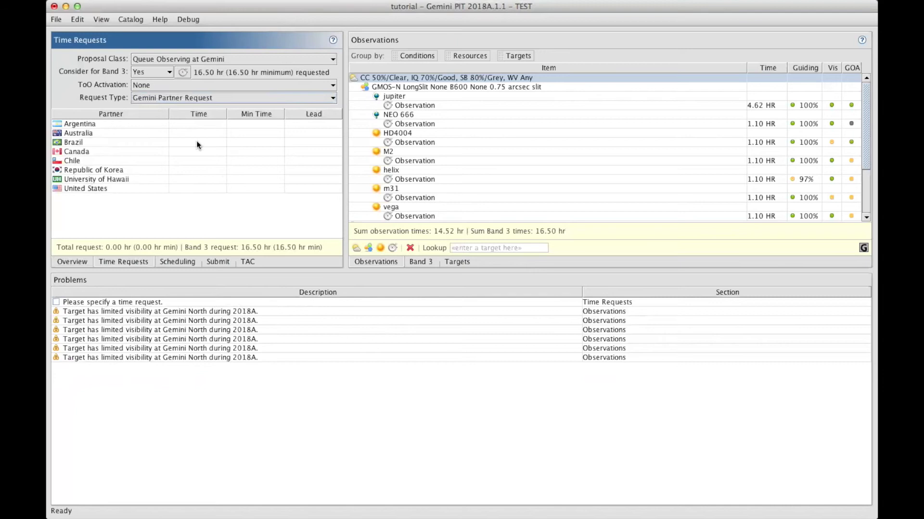
Step: Request 10 hr with a 6 hr minimum from Brazil, keeping the principal investigator as partner lead
left_click(182, 144)
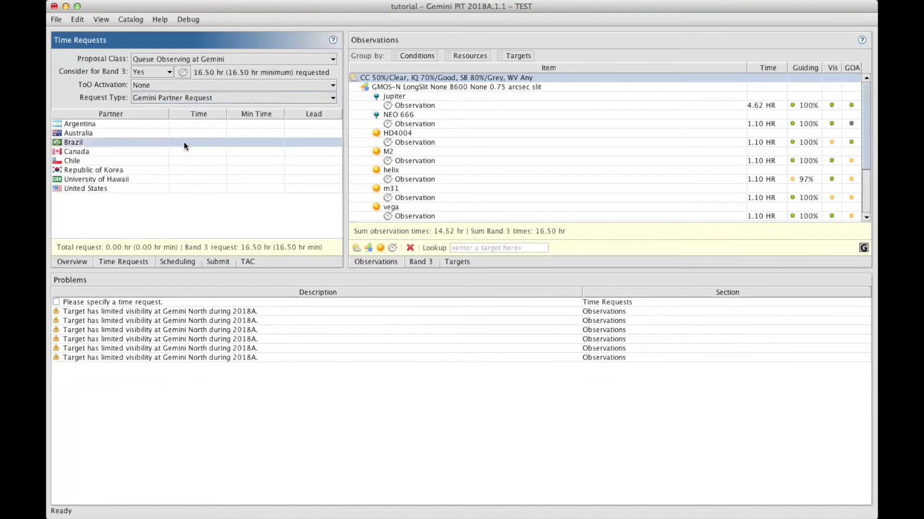
double_click(187, 144)
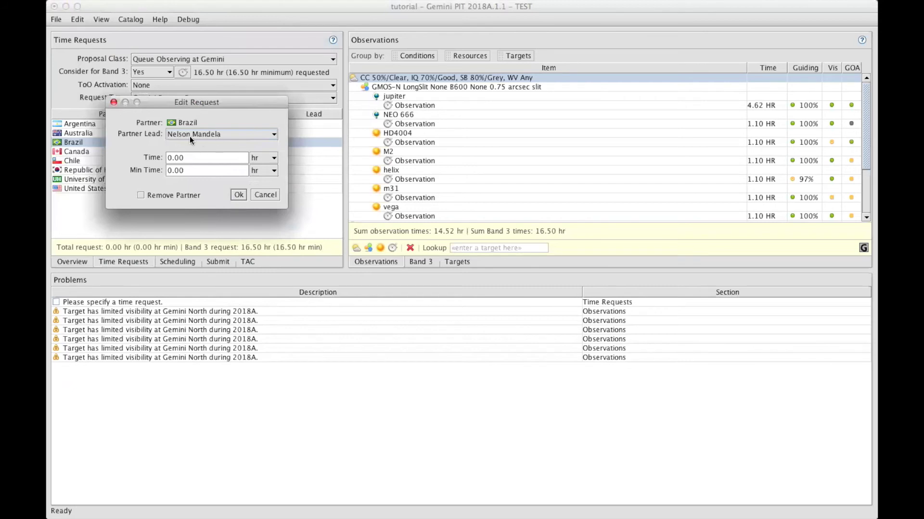
left_click(192, 134)
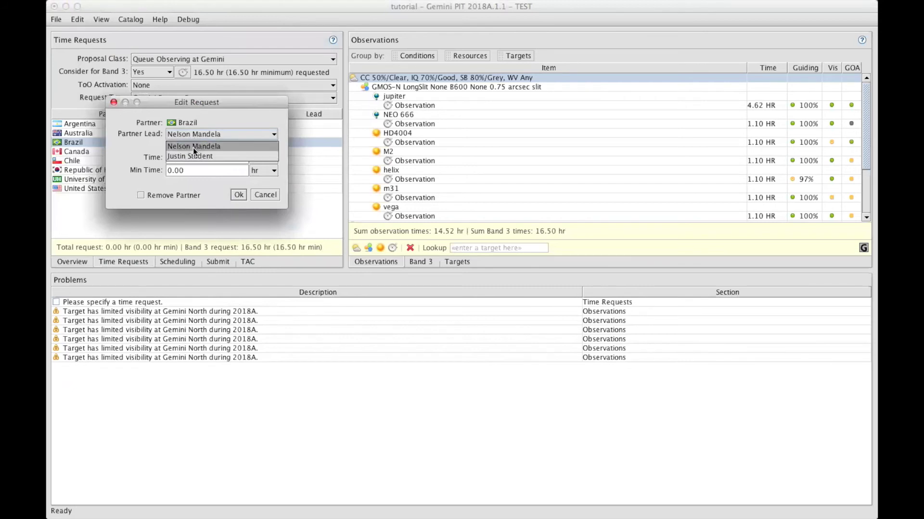
left_click(192, 147)
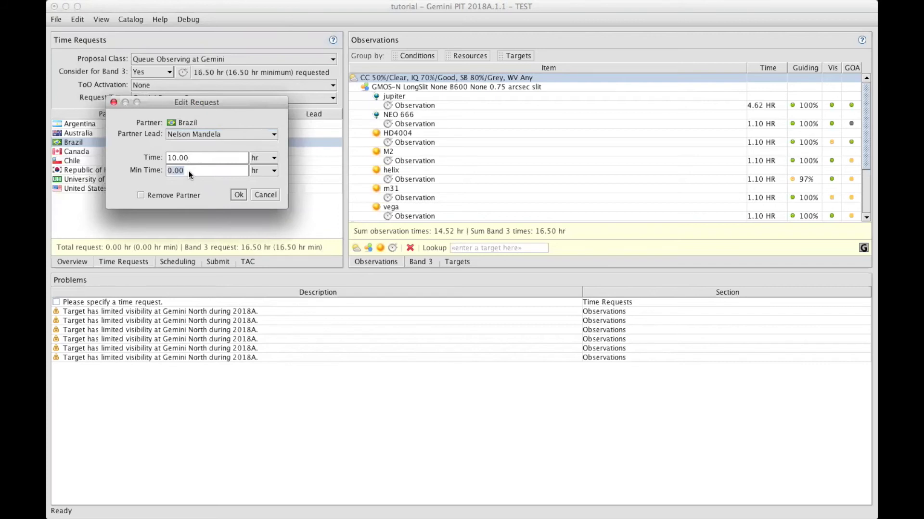
type("6")
left_click(200, 159)
left_click(238, 195)
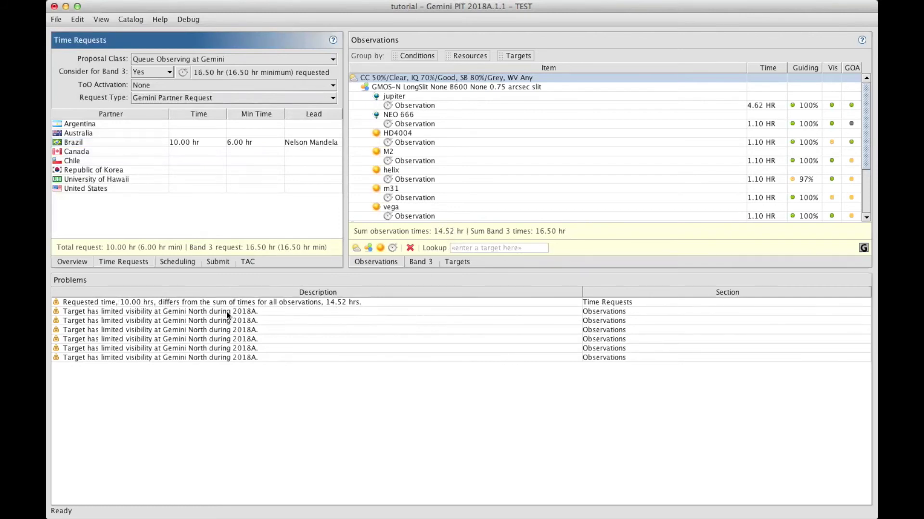
Step: Request 4.52 hr with a 1 hr minimum from Argentina, choosing the student co-investigator as partner lead
double_click(184, 123)
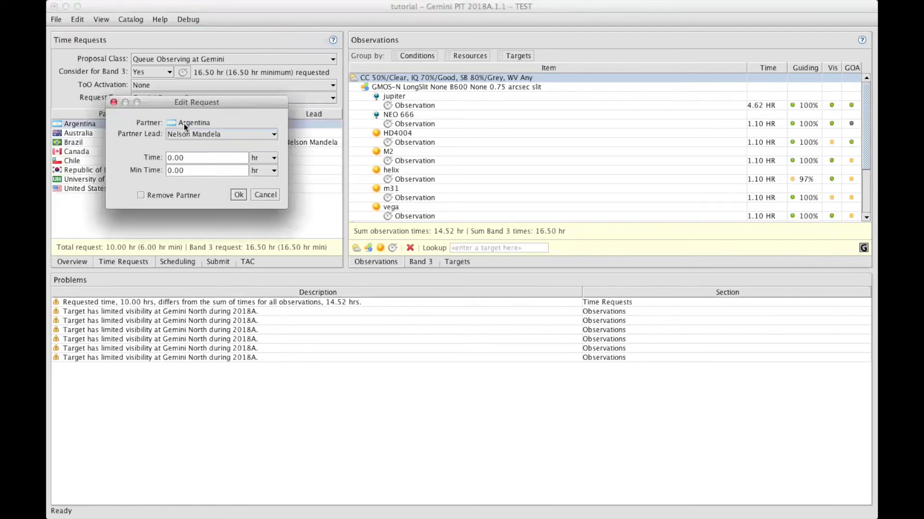
left_click(195, 135)
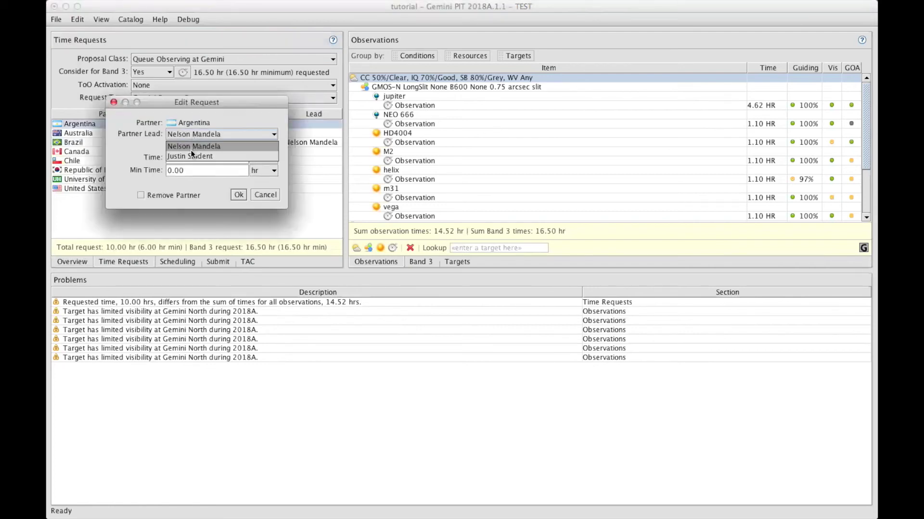
left_click(188, 155)
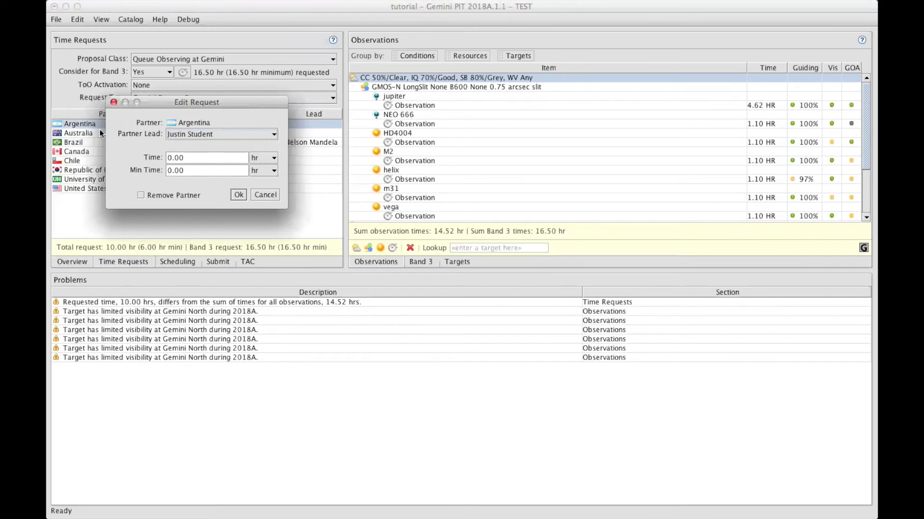
left_click_drag(138, 103, 187, 94)
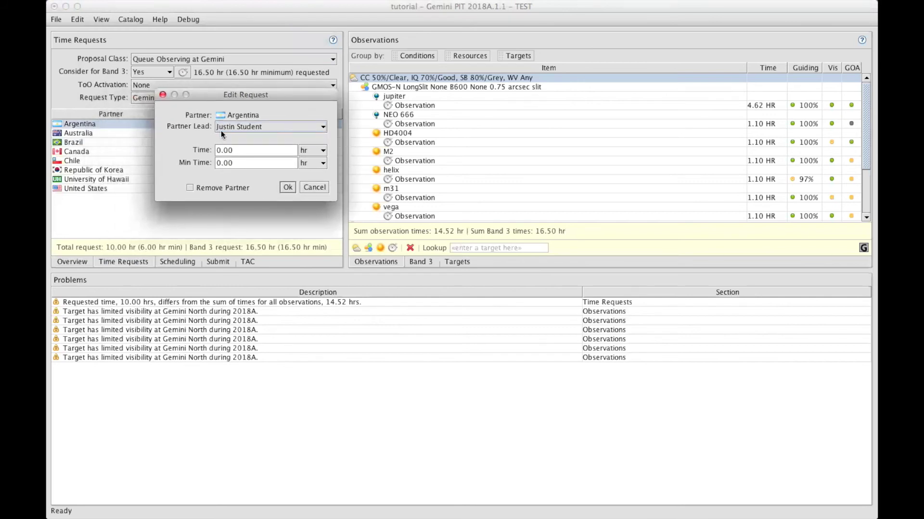
left_click(229, 150)
double_click(236, 149)
type("4.52")
key("Tab")
type("1")
left_click(285, 188)
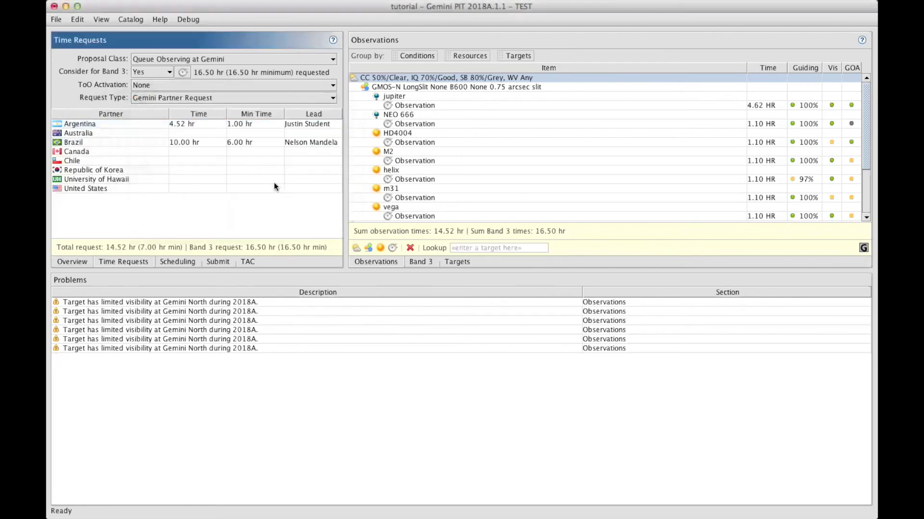
Step: Add a time request of 14 hr for Canada with the default partner lead
double_click(197, 154)
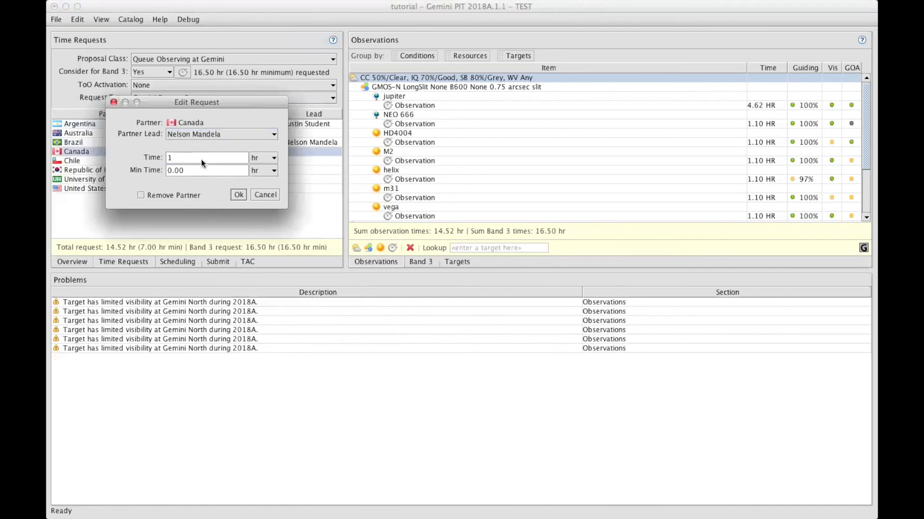
type("14")
left_click(238, 195)
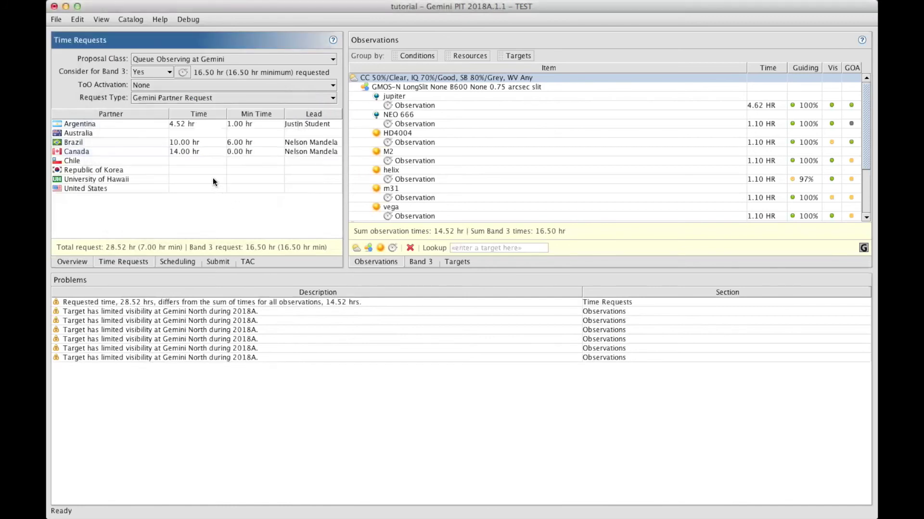
Step: Remove Canada as a partner from the time requests
double_click(192, 150)
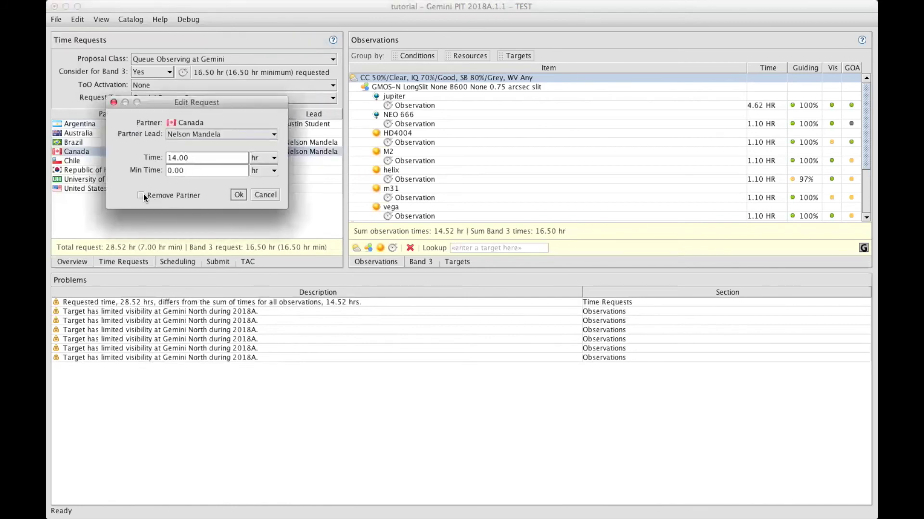
left_click(141, 195)
left_click(238, 195)
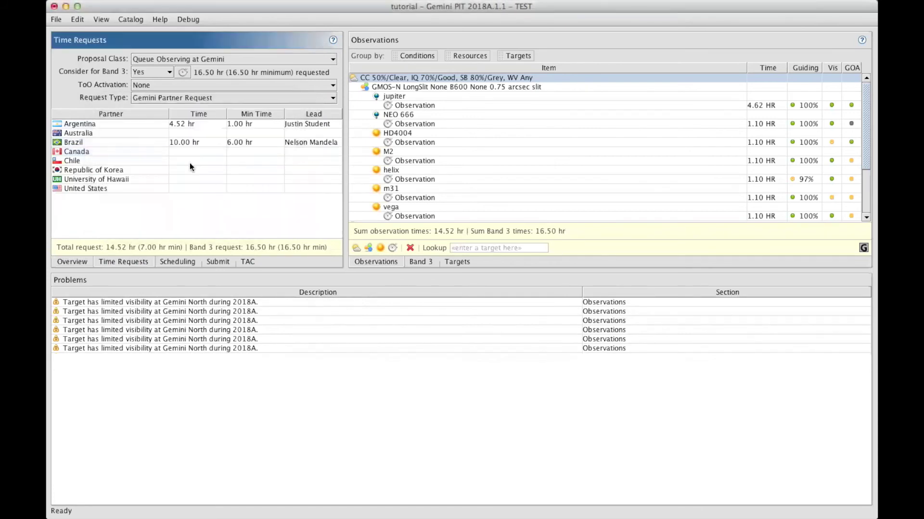
Step: Enter the scheduling constraints: NEO 666 not visible between June and August, maximum brightness in April; observer cannot travel in March; HD4004 windows 11-25 May and 2-10 July
left_click(178, 260)
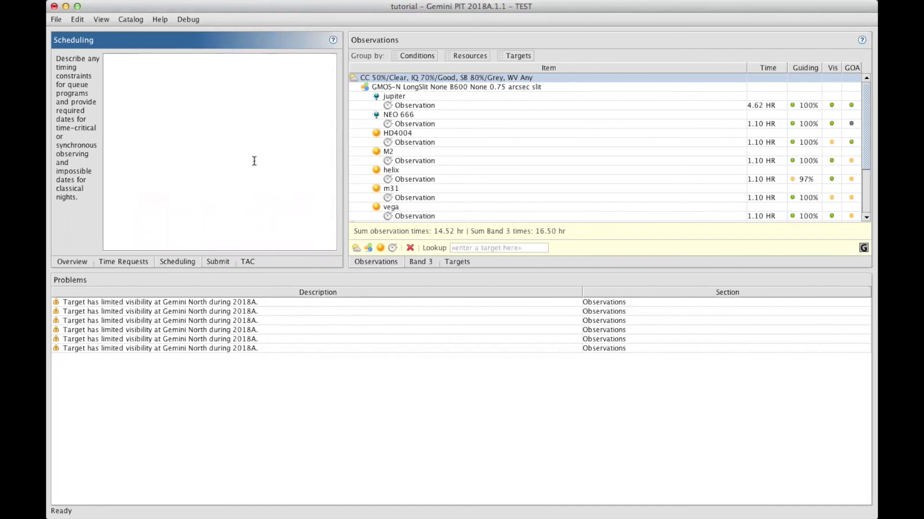
type("NEO 666 will not be visible between June and August. Maximum brigthness in April.  Observer cannot travel to Gemini in March.  The timing windows for HD4004 are 11-25 May and 2-10 July.")
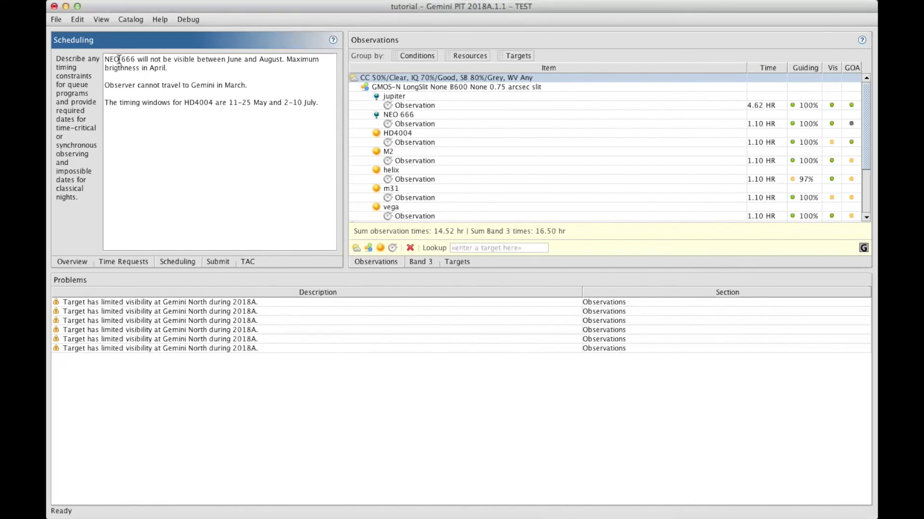
Step: Review the scheduling notes on NEO 666's maximum brightness, the observer's travel restriction and the HD4004 timing windows
left_click_drag(142, 59, 231, 67)
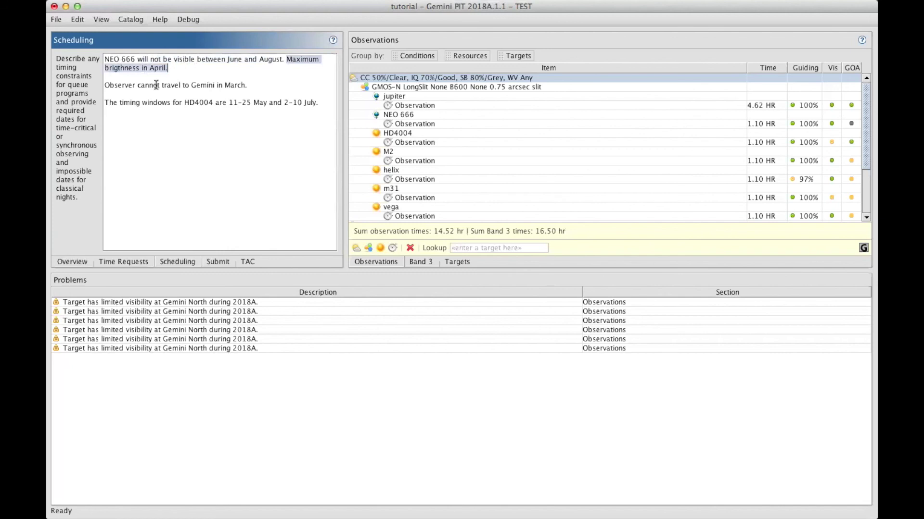
left_click_drag(107, 85, 248, 85)
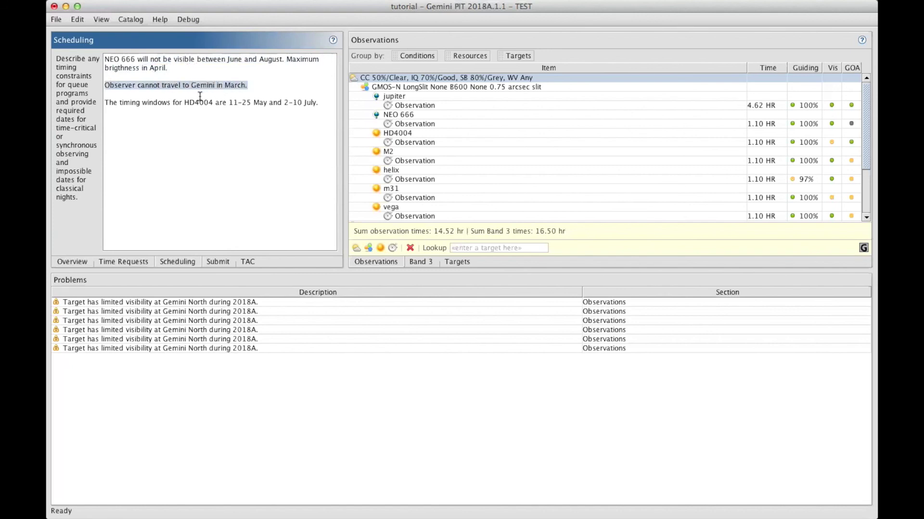
double_click(119, 103)
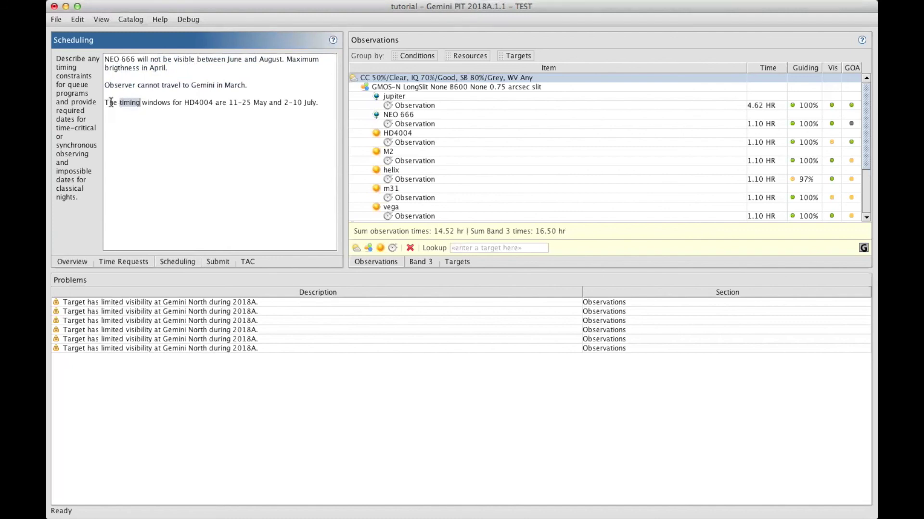
left_click(140, 103)
left_click_drag(130, 103, 312, 102)
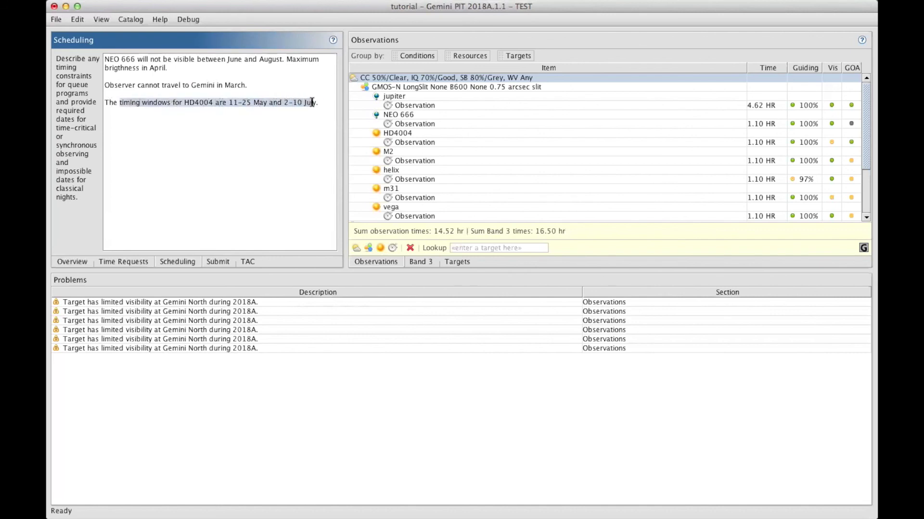
left_click(295, 125)
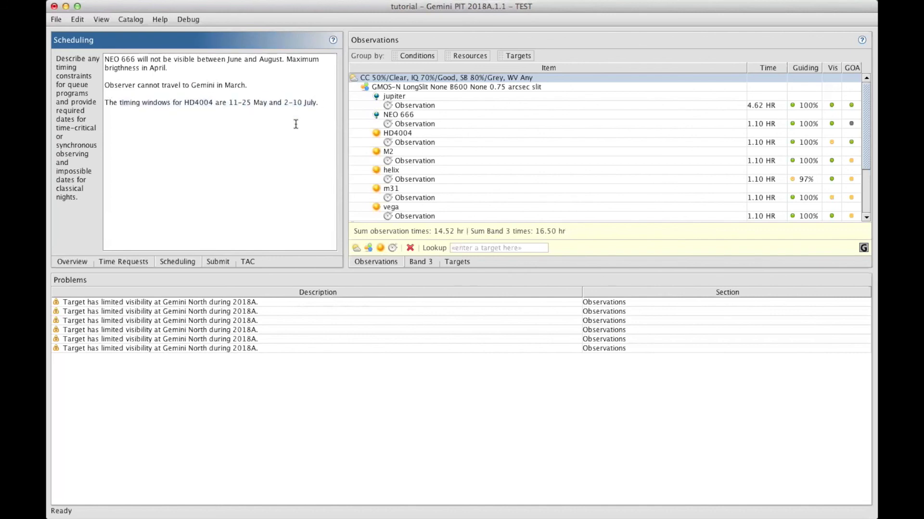